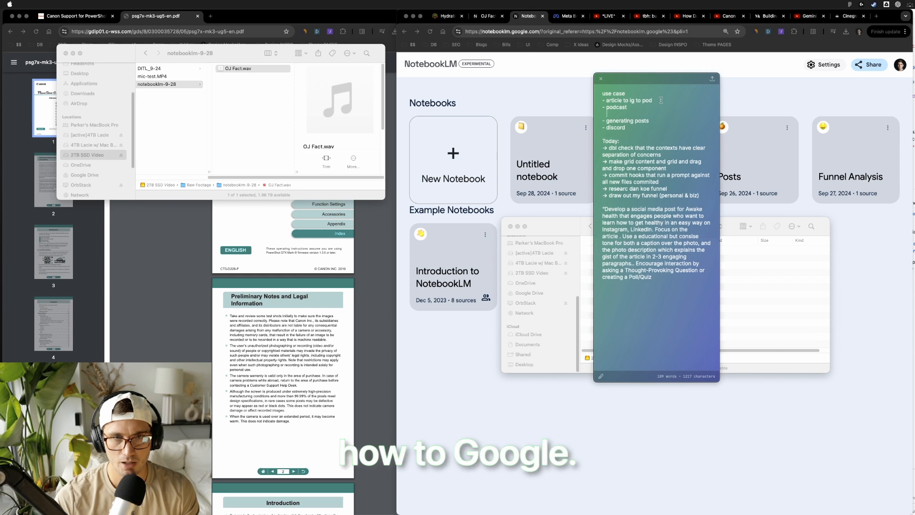
Step: Highlight the "article to ig to pod" use case and close the floating note covering the notebook list
left_click_drag(652, 100, 602, 100)
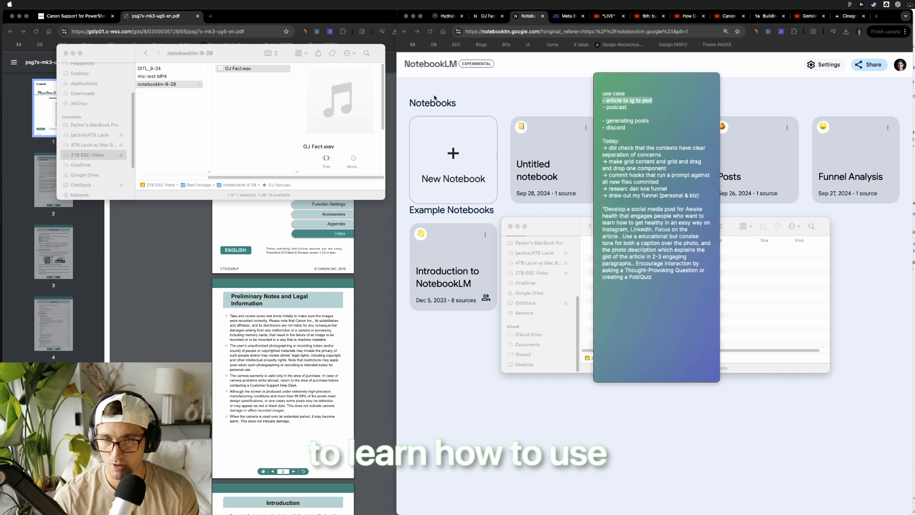
left_click(590, 185)
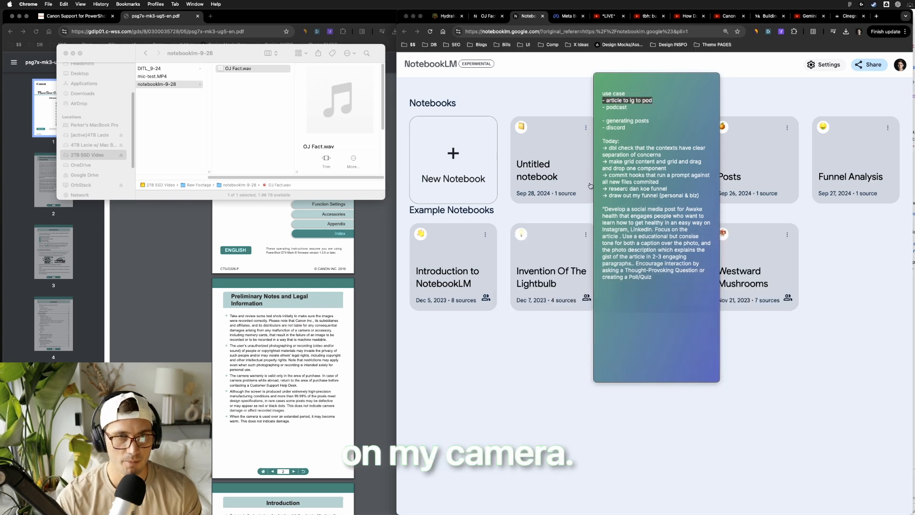
left_click(600, 79)
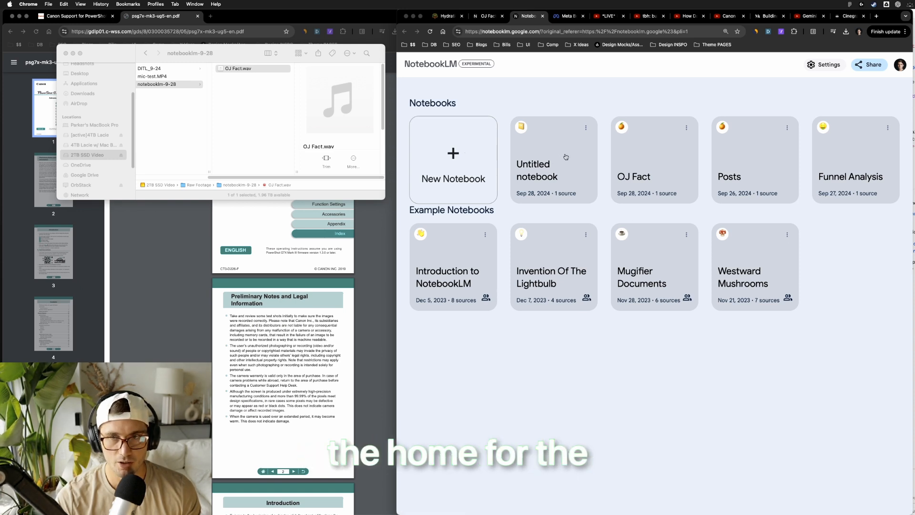
Step: Move the file window out of the way and create a new notebook to view its source options
left_click_drag(64, 55, 511, 226)
left_click(464, 155)
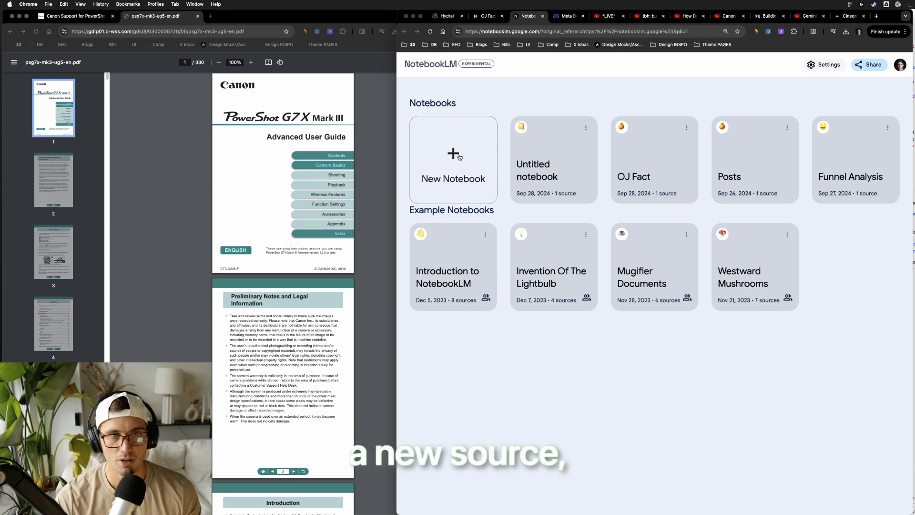
left_click(459, 157)
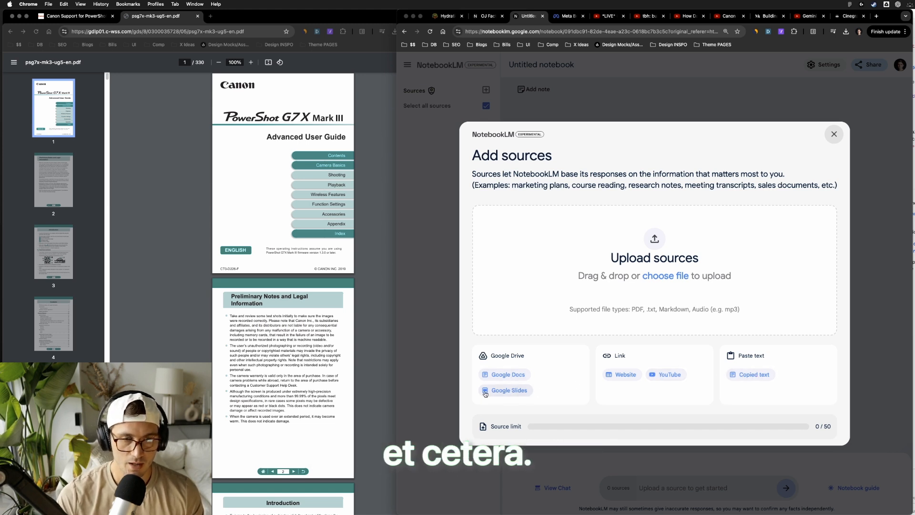
Step: Switch to Discord to view the NotebookLM server's use-cases channel, dismiss the Streamer Mode notice and put the window away
key("super+Tab")
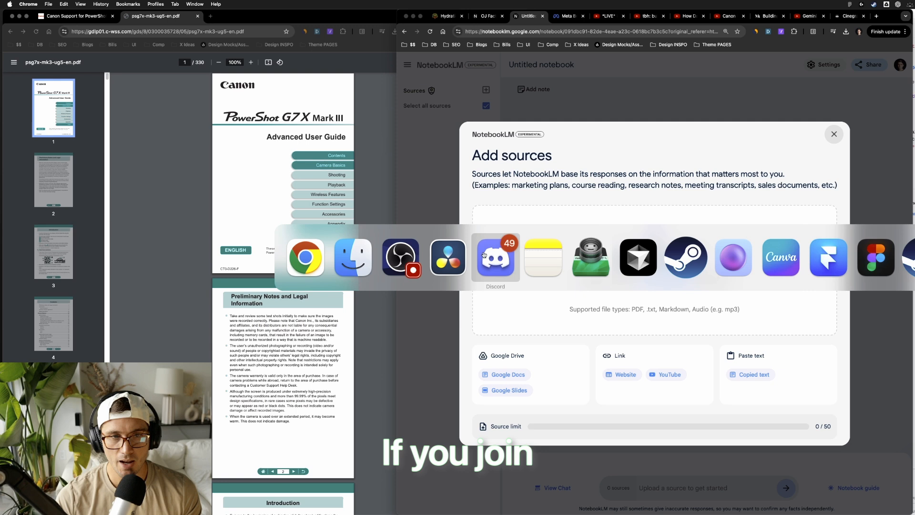
left_click(484, 255)
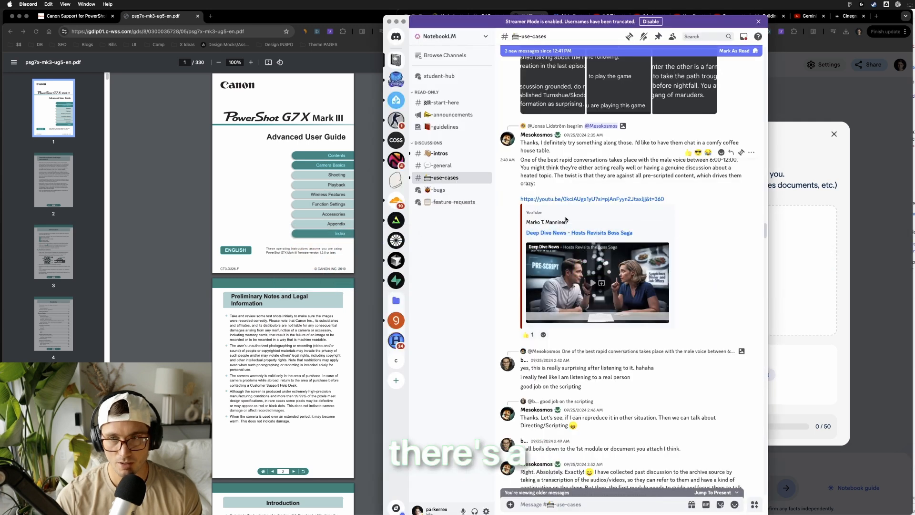
left_click(758, 21)
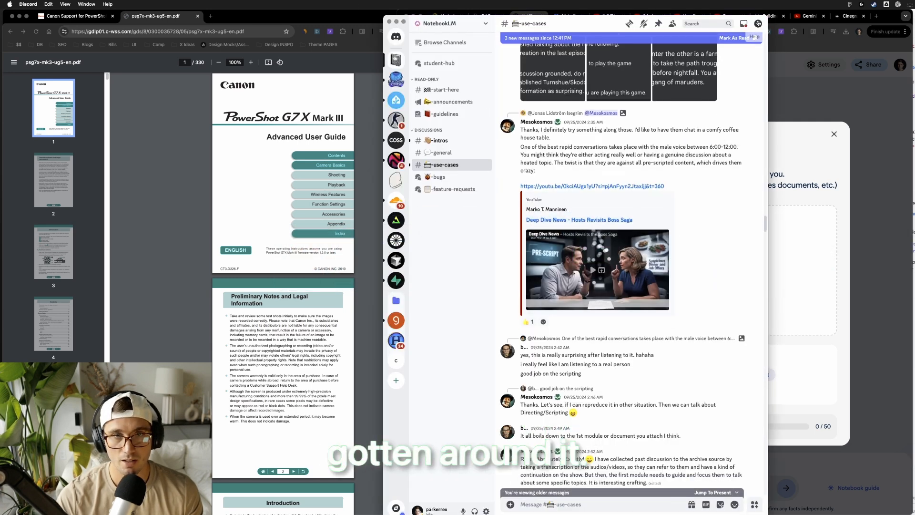
left_click(396, 22)
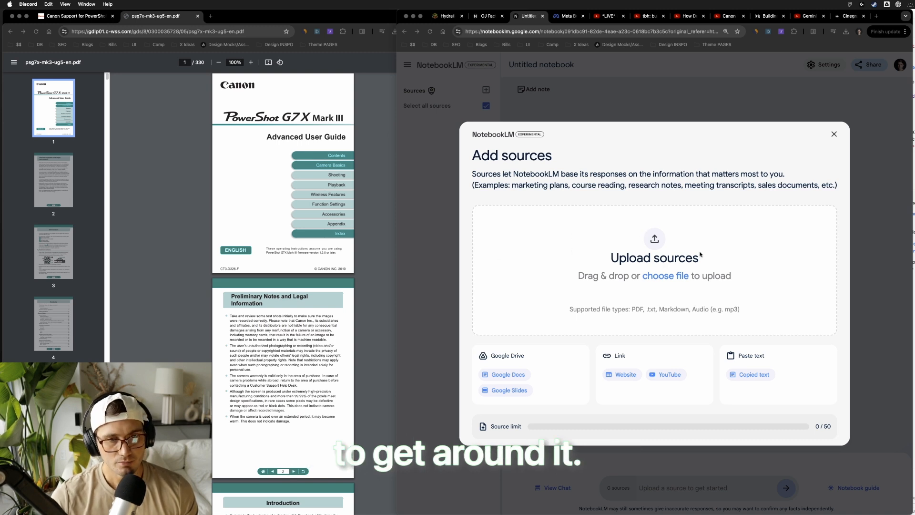
Step: Leave the new notebook without adding sources and view the Florida Citrus article on orange juice hydration
left_click(834, 134)
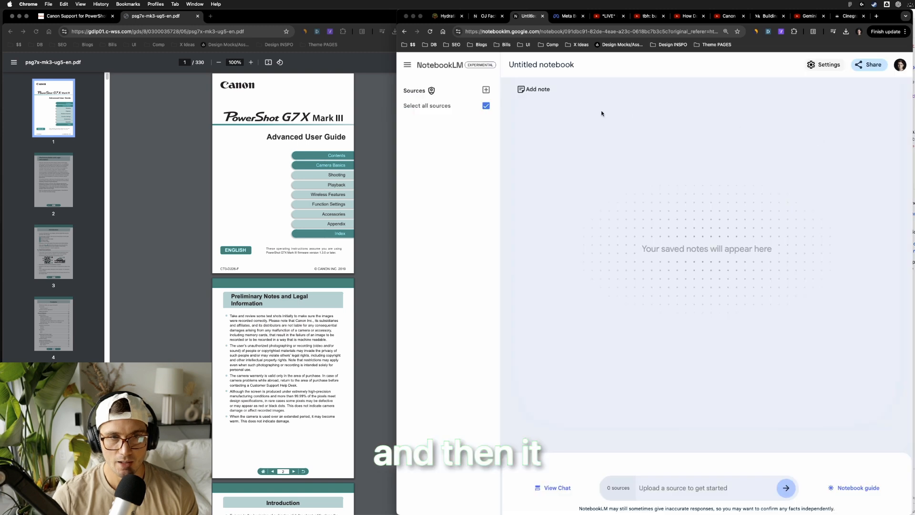
left_click(439, 65)
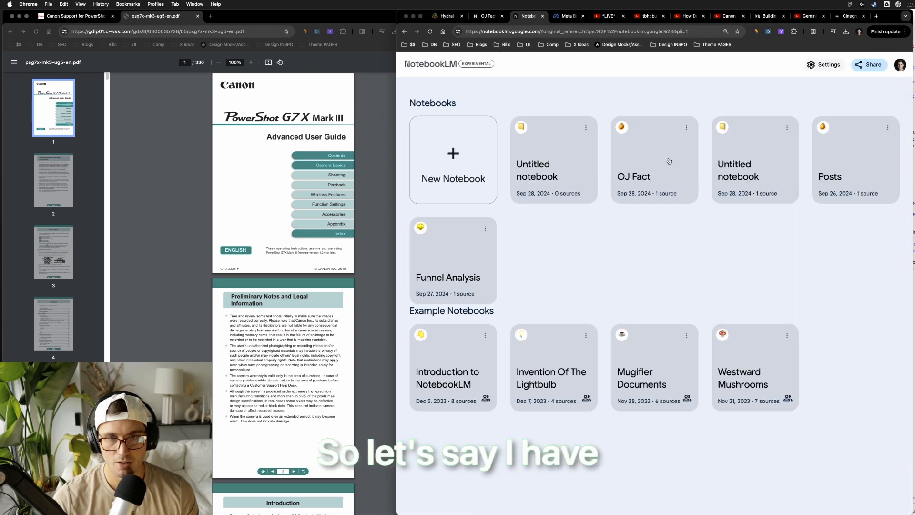
left_click(446, 16)
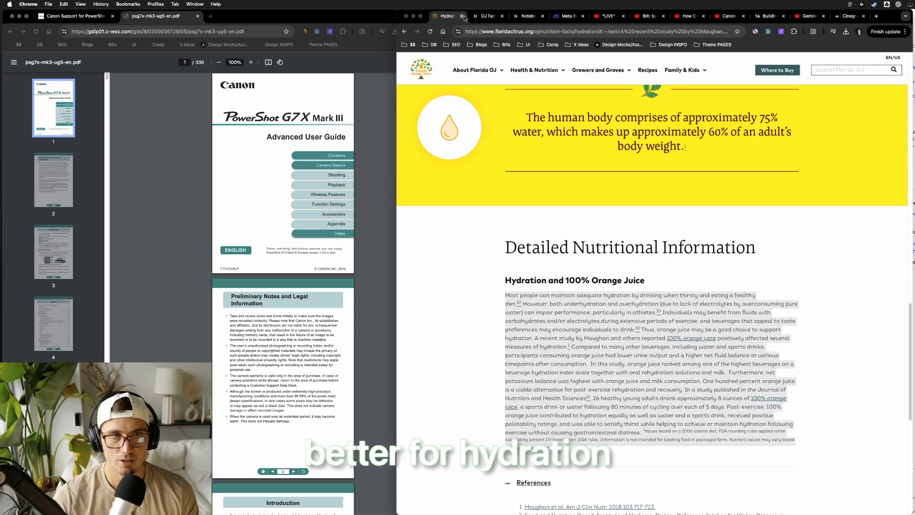
Step: Play the OJ Fact notebook's Audio Overview, view its playback and download options, and pause the audio
left_click(485, 17)
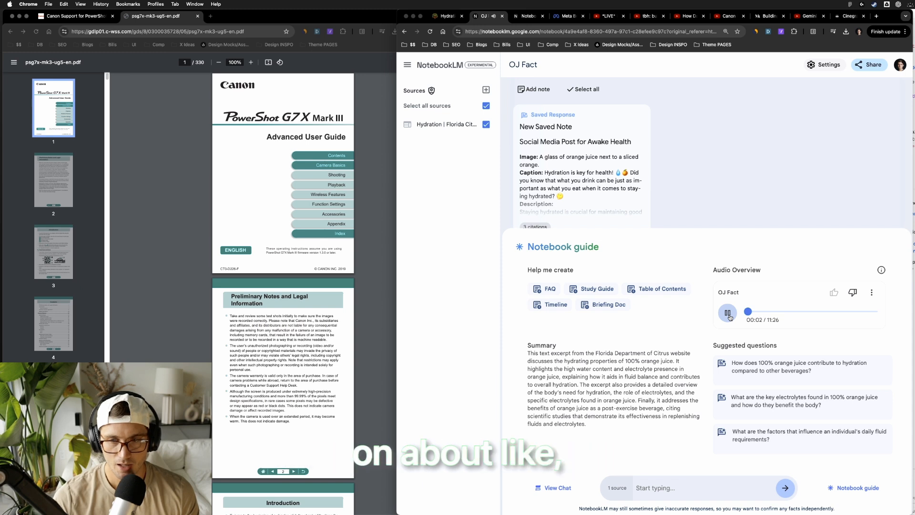
left_click(871, 292)
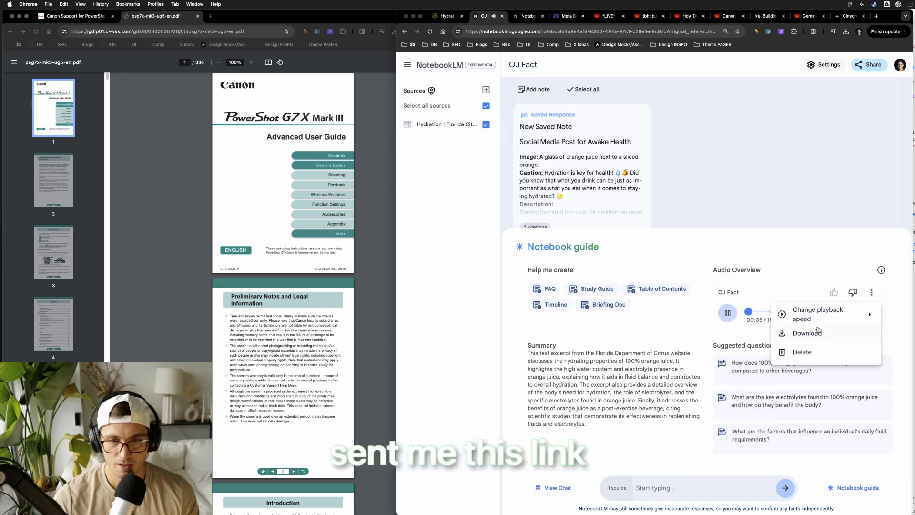
mouse_move(787, 317)
left_click(753, 351)
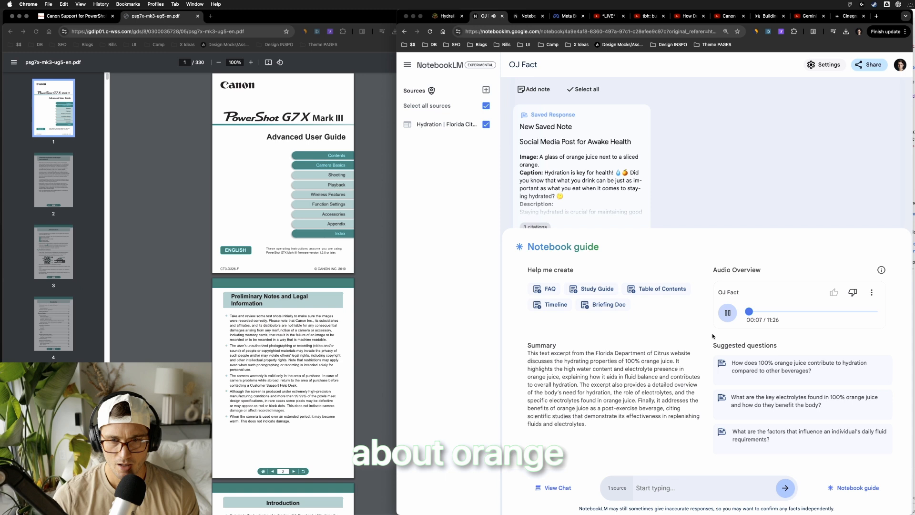
left_click(727, 314)
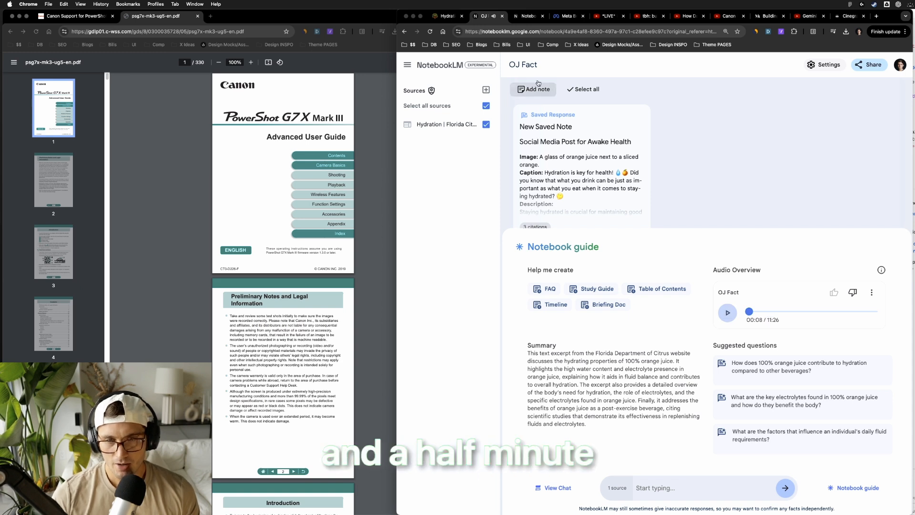
Step: Revisit the Florida Citrus article and paste the Awake health social media post prompt into the OJ Fact chat
left_click(445, 16)
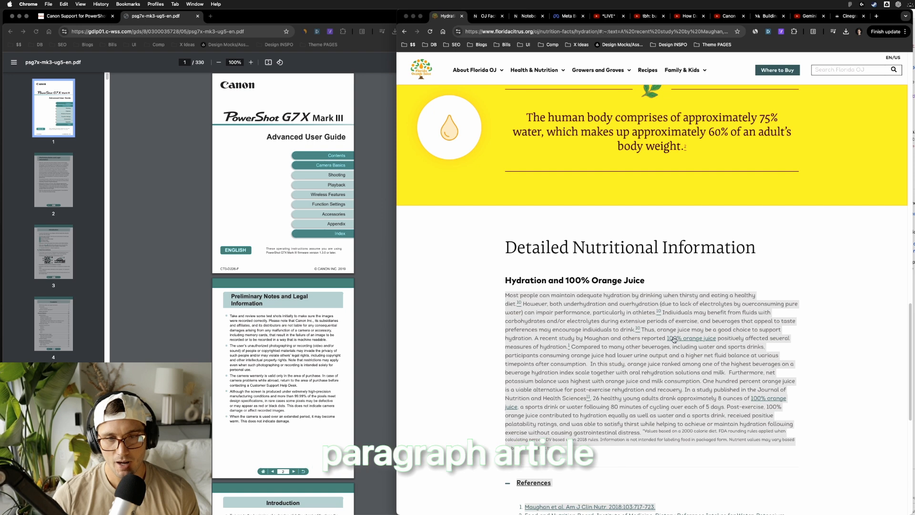
left_click(486, 16)
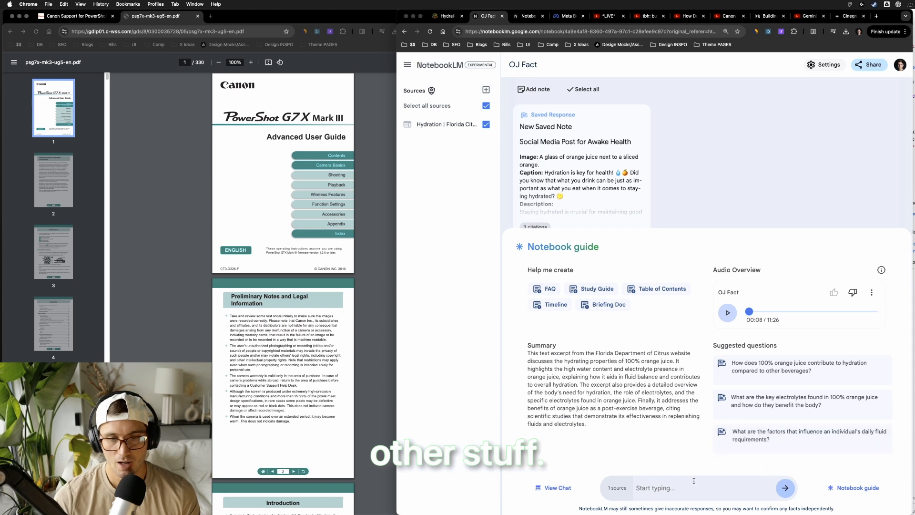
key("super+v")
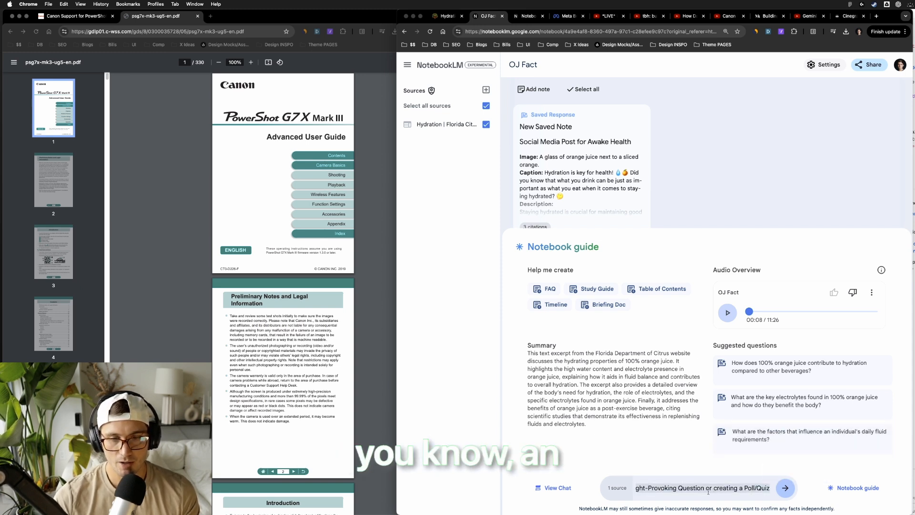
Step: Switch to Notes, select the "Prompt 2: Social media Engagement" template text and enlarge it by three size increments
key("super+Tab")
key("super+Tab")
key("super+Tab")
key("super+Tab")
key("super+Tab")
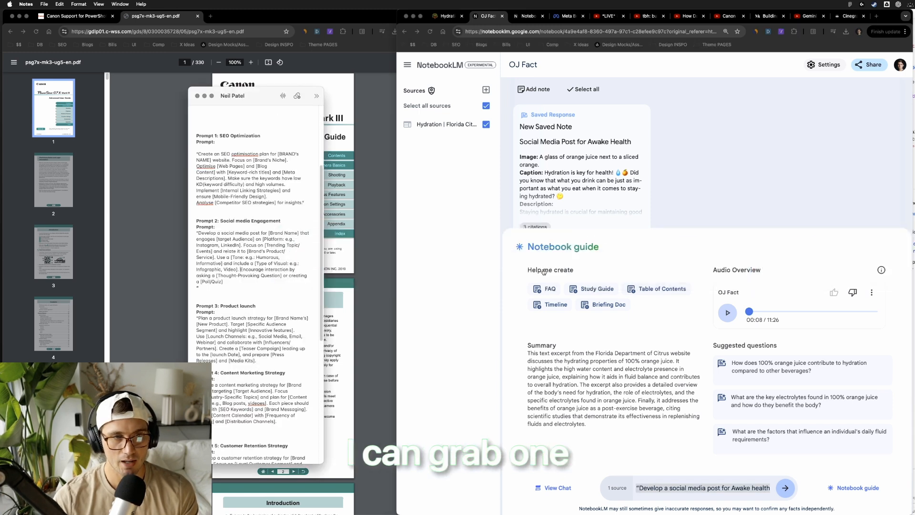
left_click_drag(222, 280, 190, 231)
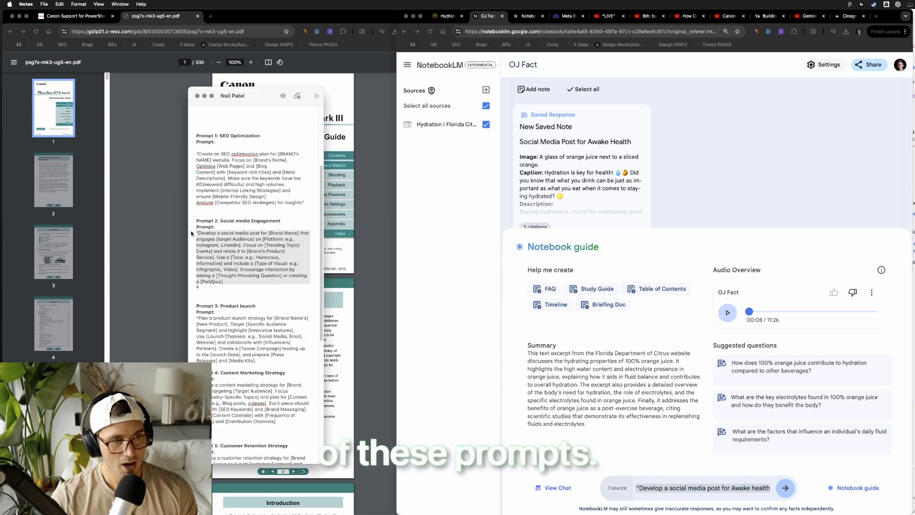
key("super+plus")
key("super+plus")
key("super+plus")
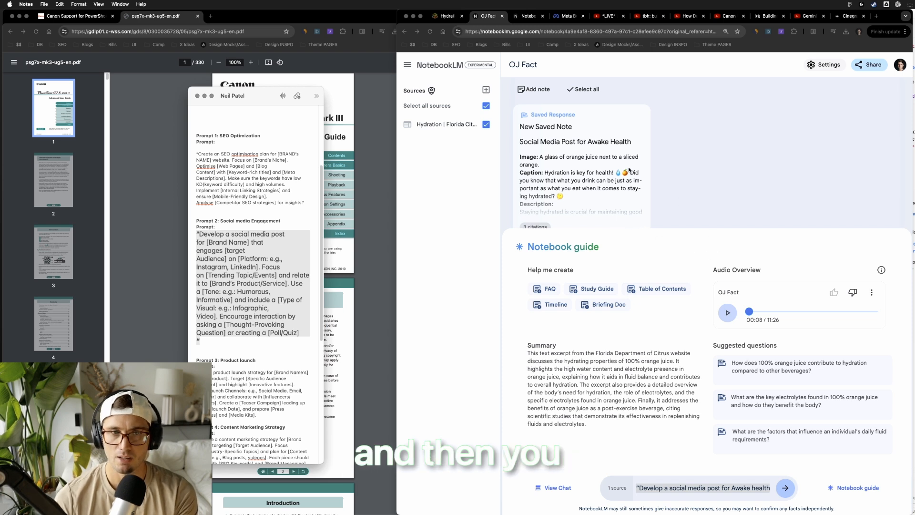
Step: Open the saved "Social Media Post for Awake Health" note in the OJ Fact notebook, read it and close it
left_click(591, 168)
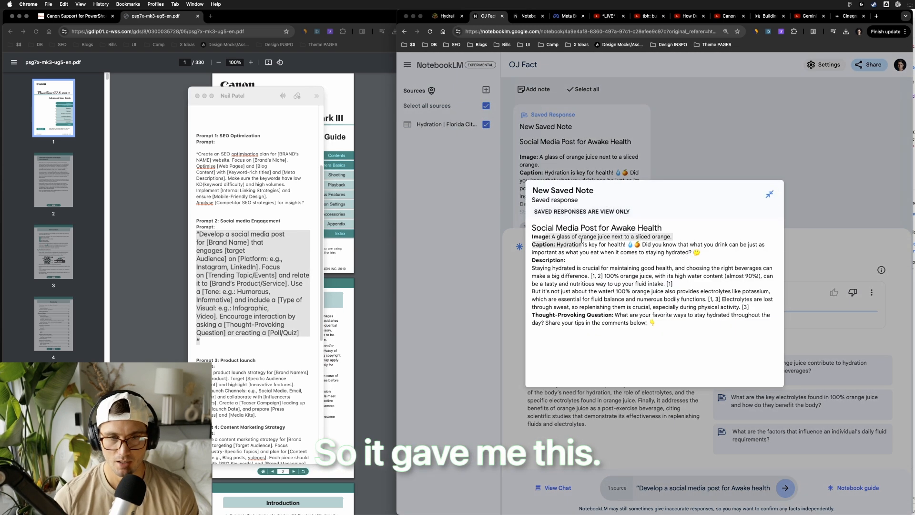
left_click_drag(581, 241, 627, 270)
left_click(568, 269)
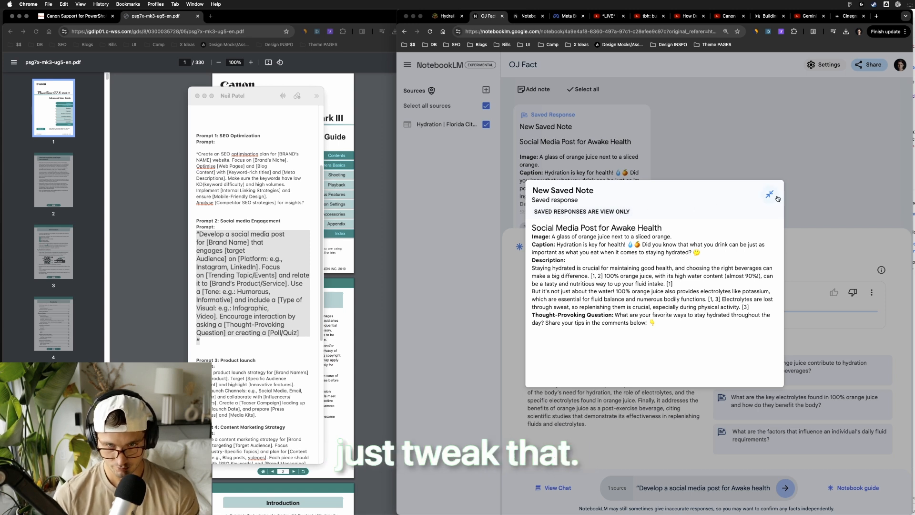
left_click(776, 197)
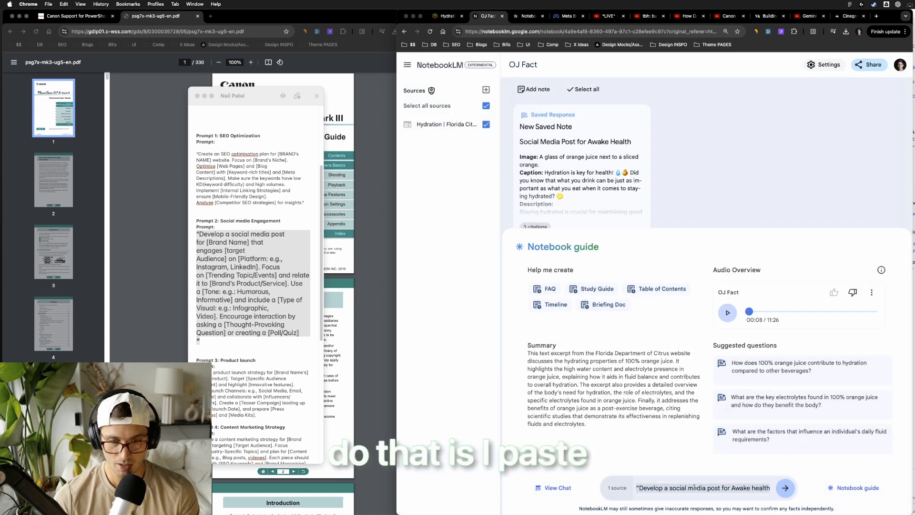
Step: Submit the Awake health social media post prompt in the OJ Fact chat and highlight it in the conversation
left_click(786, 491)
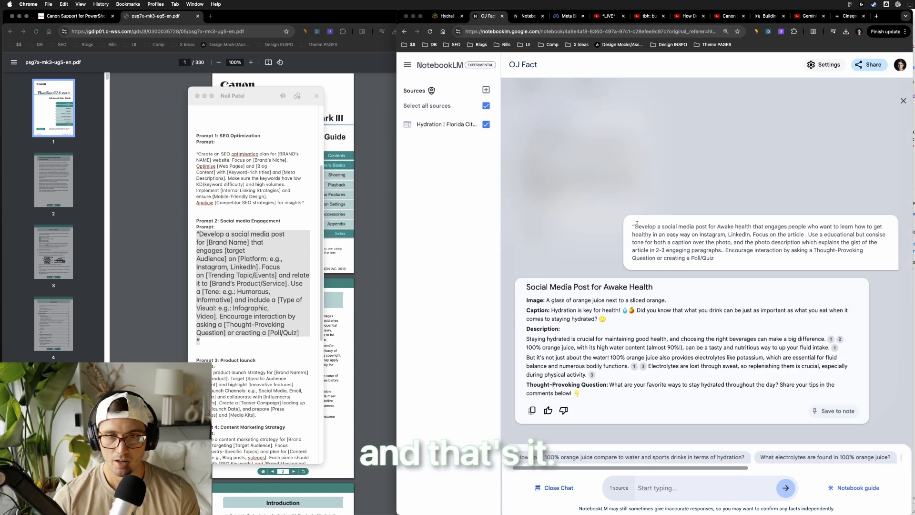
left_click_drag(637, 224, 586, 296)
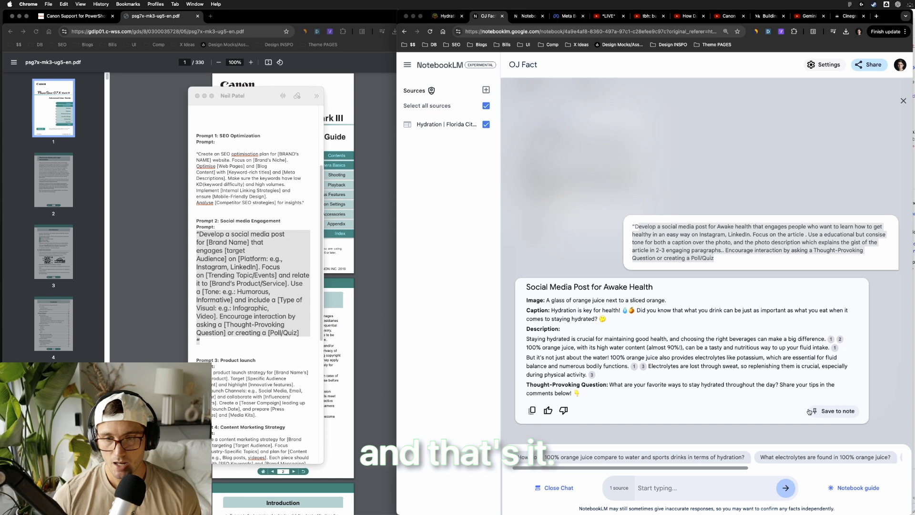
Step: Look at the Instagram post composer in Meta Business Suite and return to the generated post in OJ Fact
left_click(565, 15)
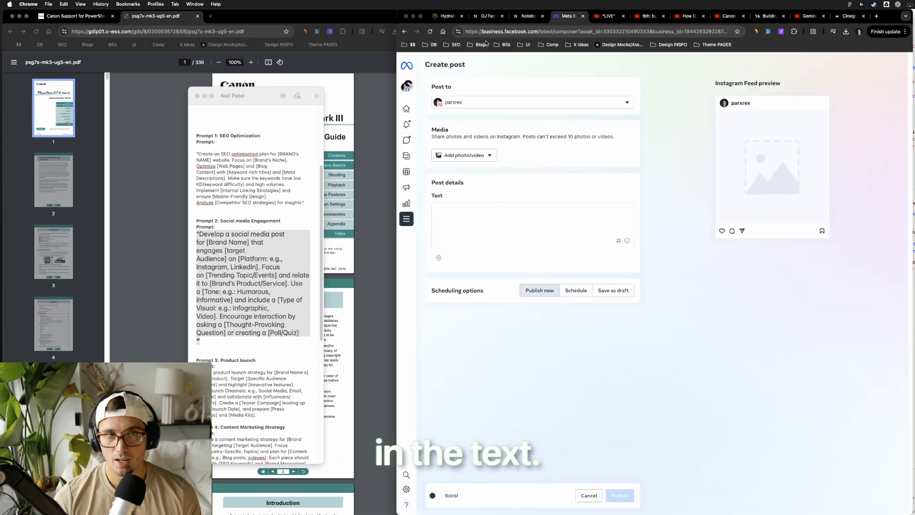
left_click(492, 17)
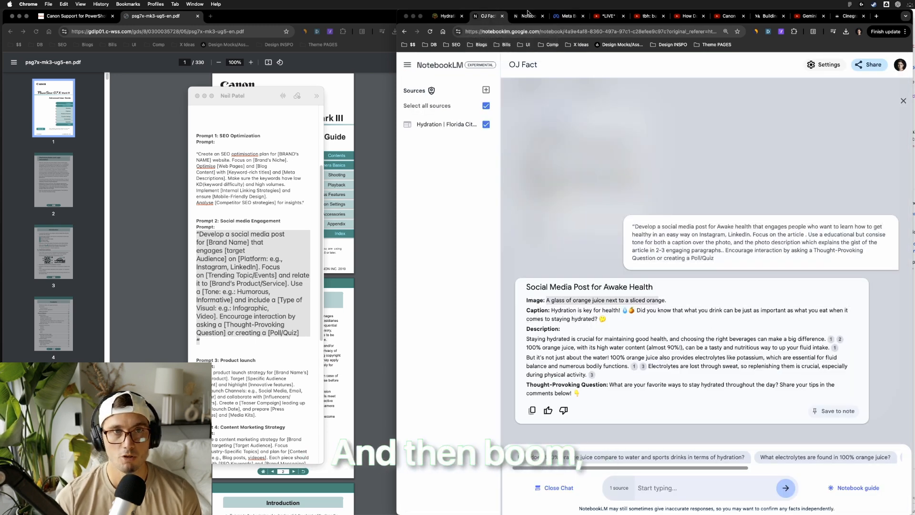
Step: Open the untitled one-source notebook from the notebook list and compare it with the PowerShot G7 X Mark III guide PDF
left_click(435, 67)
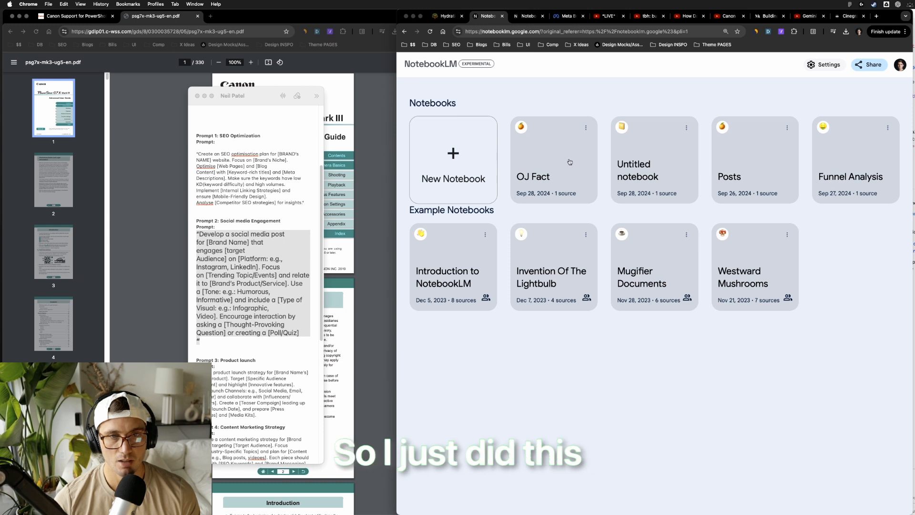
left_click(632, 162)
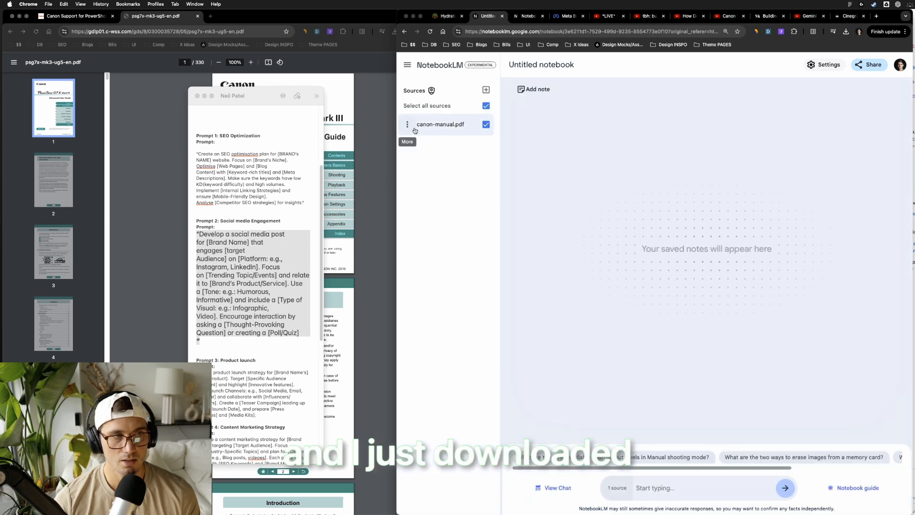
left_click(153, 126)
left_click_drag(457, 77, 448, 2)
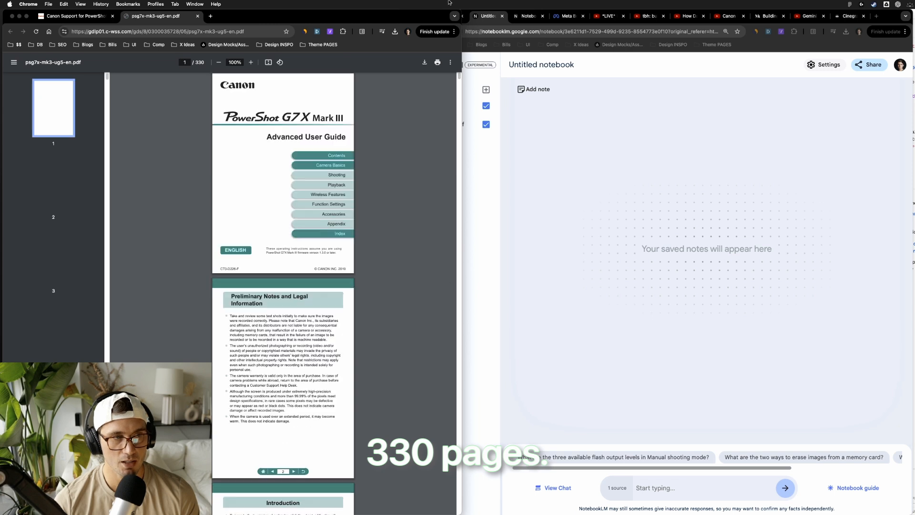
left_click(574, 195)
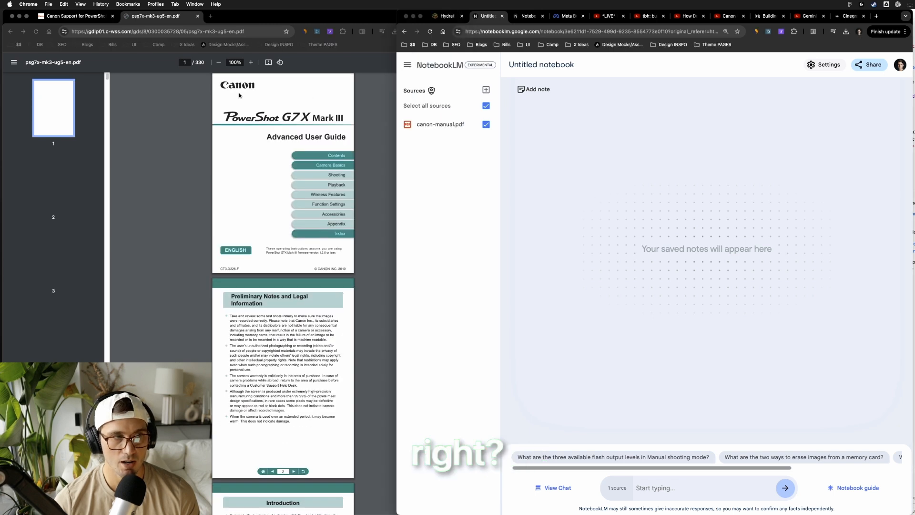
Step: Open the canon-manual.pdf source and highlight the summary in its source guide
left_click(439, 126)
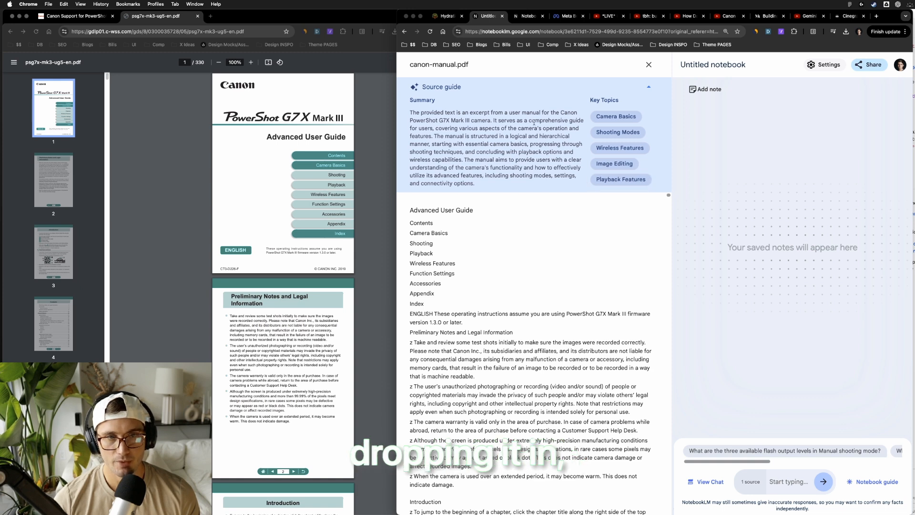
left_click_drag(410, 112, 508, 191)
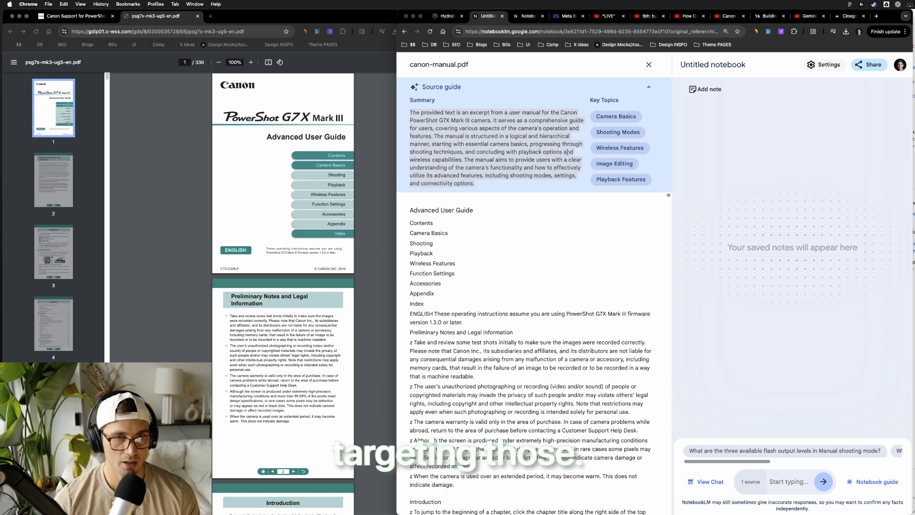
Step: Skim the start of the canon-manual.pdf text and open the notebook guide to review its summary and suggested questions
scroll(626, 245, "down", 1)
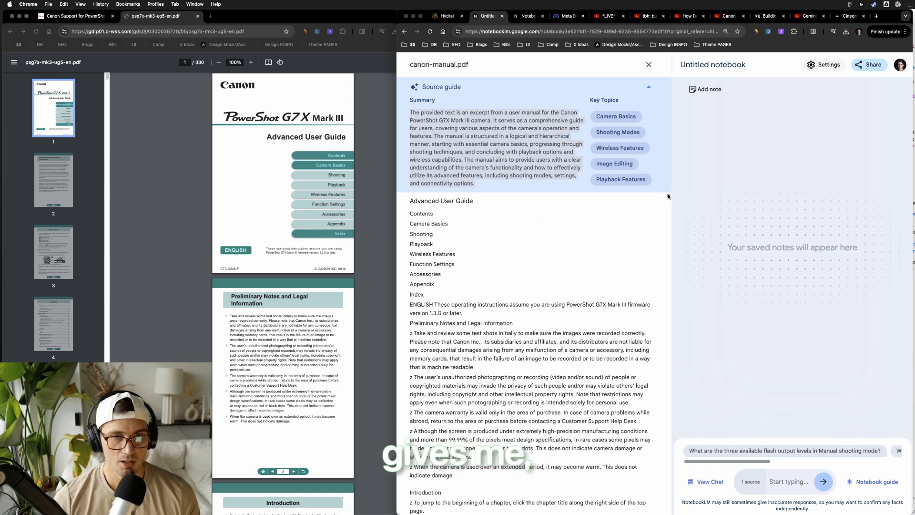
scroll(667, 196, "down", 1)
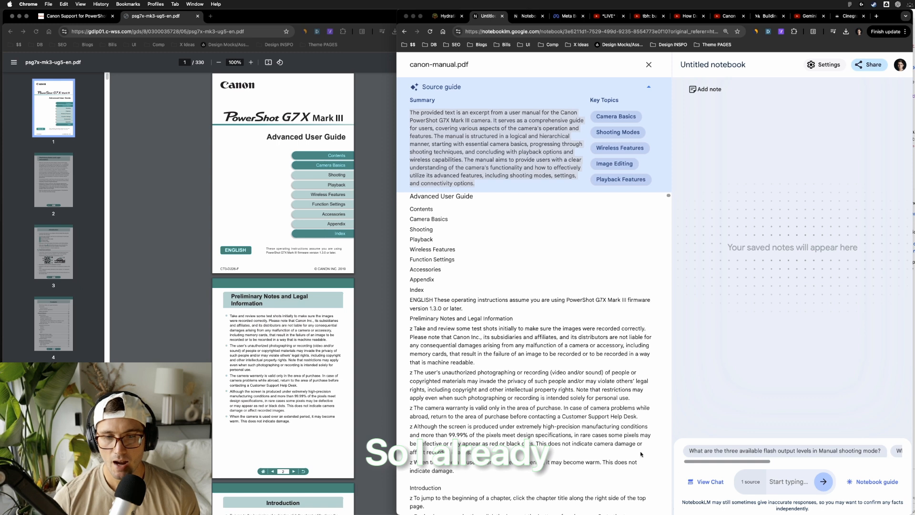
left_click(871, 482)
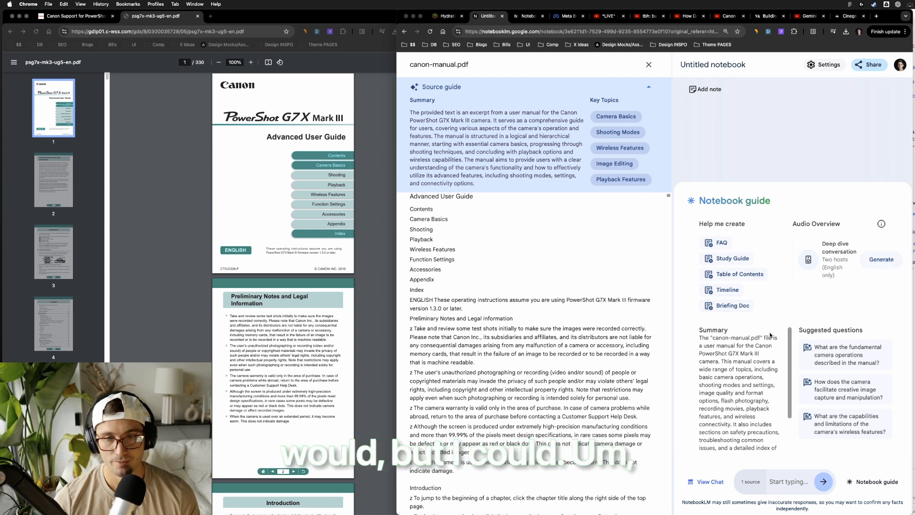
scroll(784, 340, "down", 2)
scroll(780, 332, "up", 2)
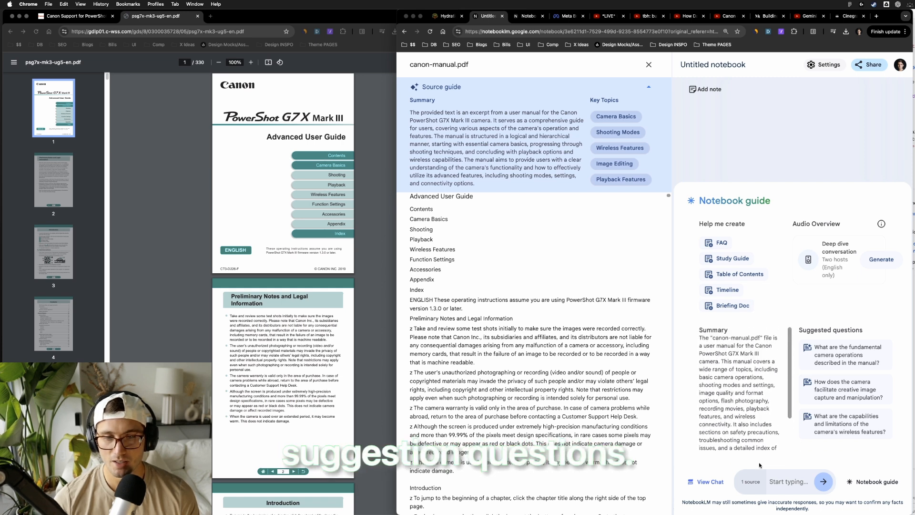
Step: Open the notebook's chat and highlight the question asking for a bulleted list explaining each camera mode
left_click(712, 481)
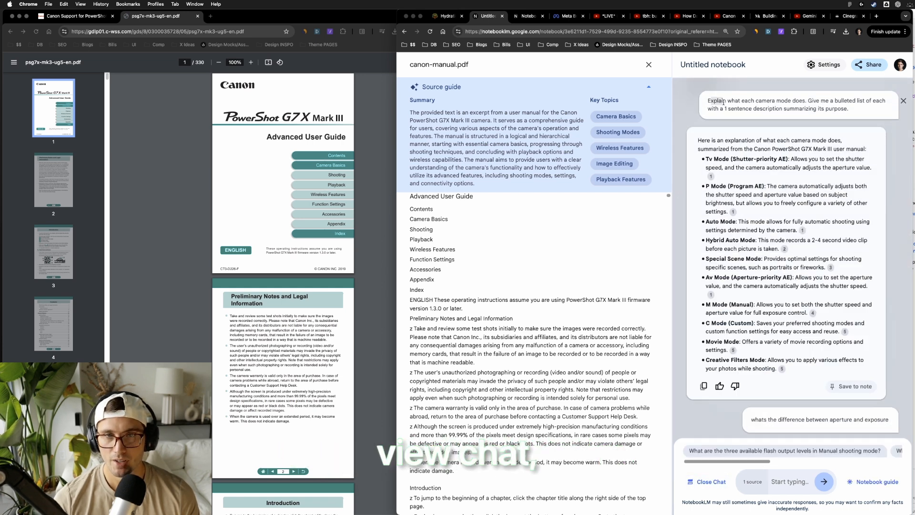
triple_click(724, 101)
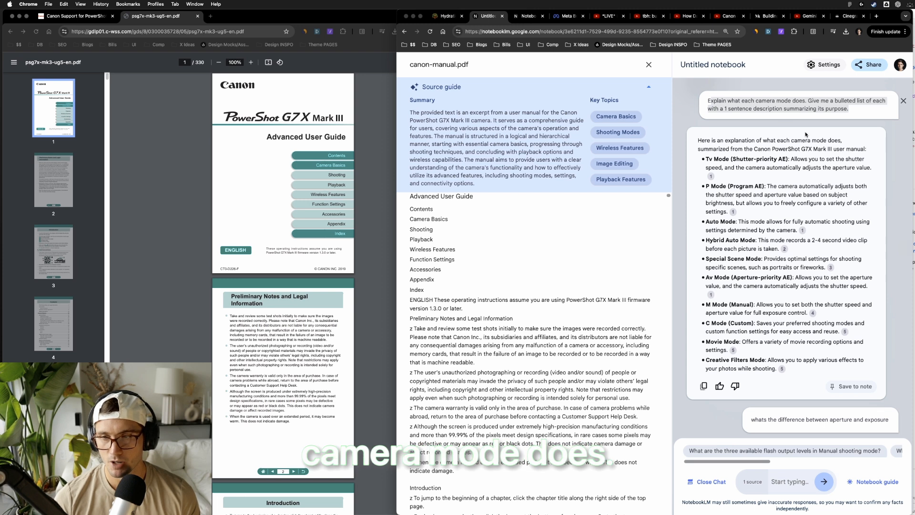
key("super+Tab")
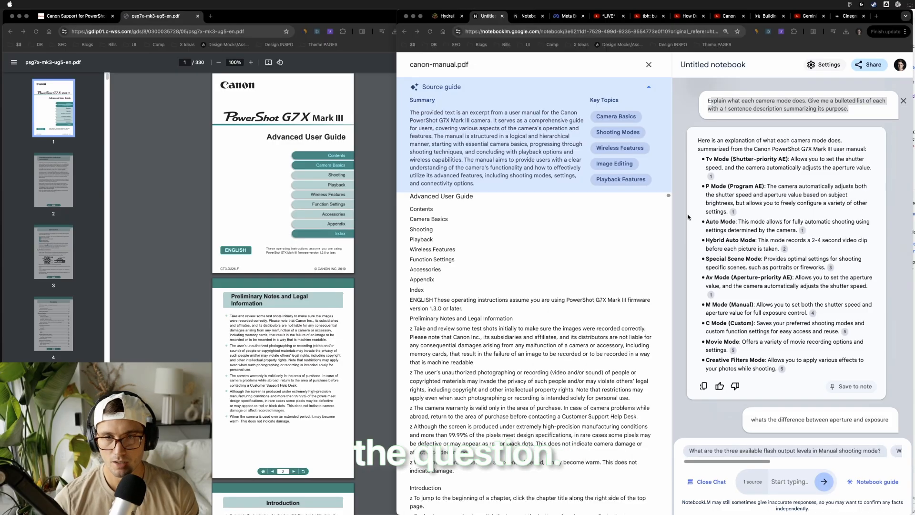
left_click(718, 149)
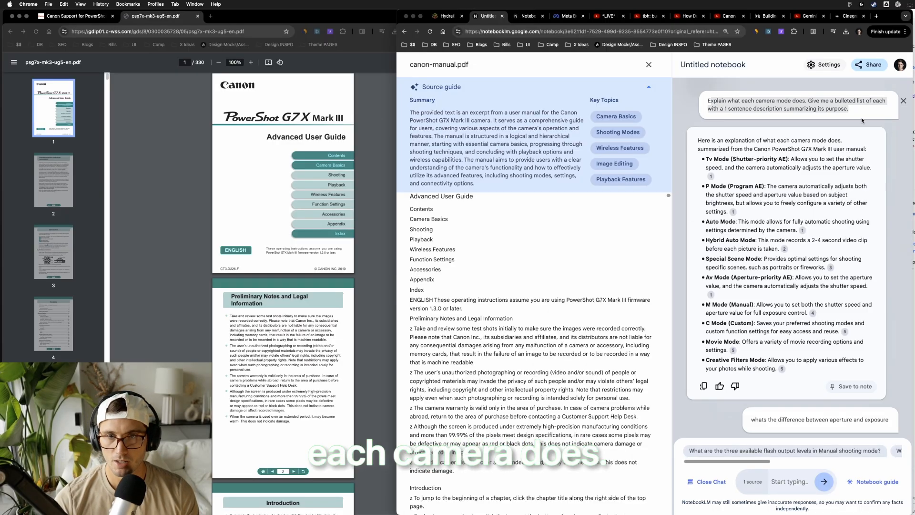
Step: Rename the untitled notebook as Canon Manual
left_click(712, 65)
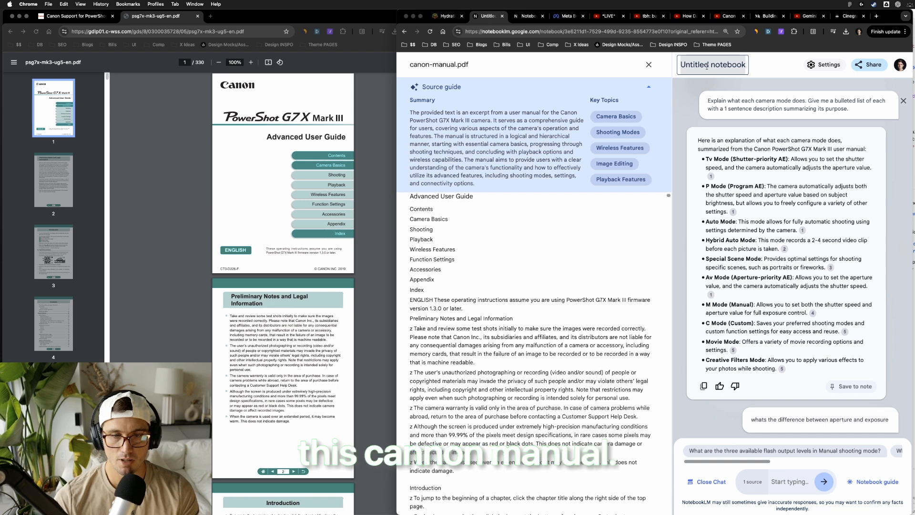
type("Canon Manual")
key("Return")
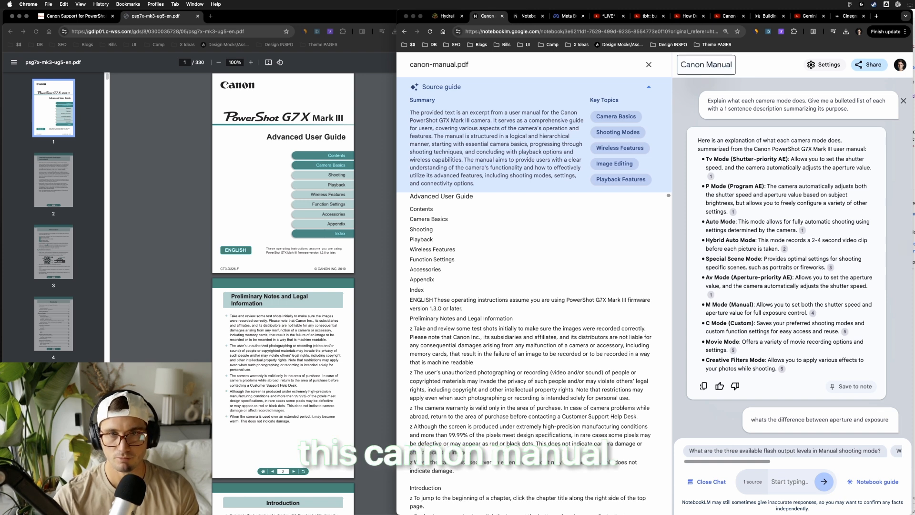
Step: Check the notebook settings for the Discord link and bring up the NotebookLM use-cases channel in a widened Discord window
left_click(812, 66)
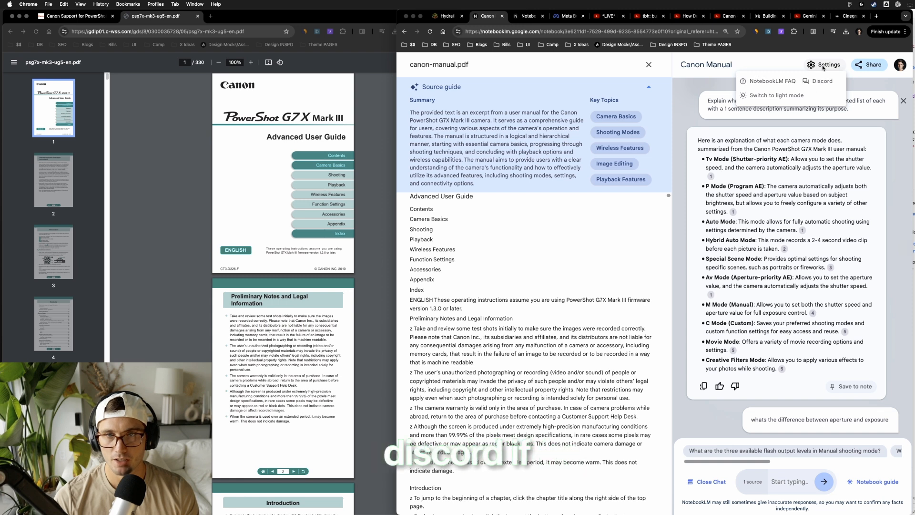
left_click(403, 299)
key("super+Tab")
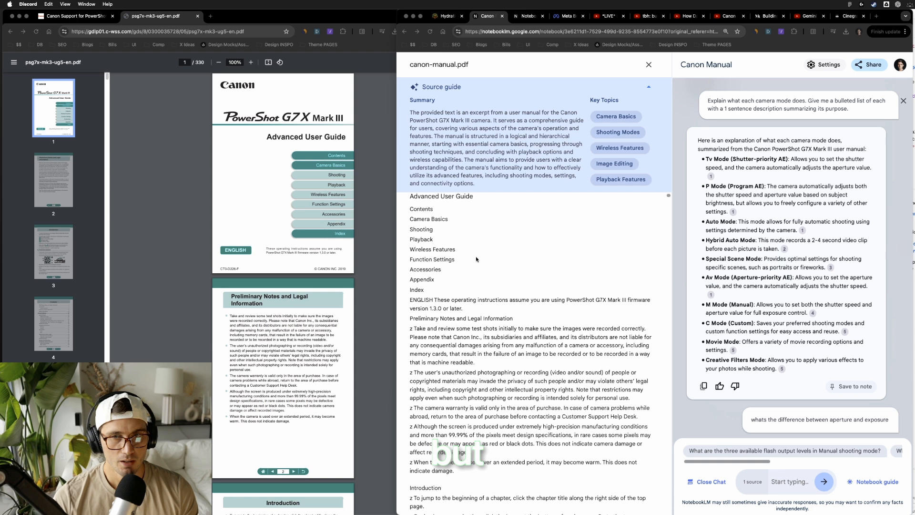
mouse_move(2, 217)
left_click(7, 244)
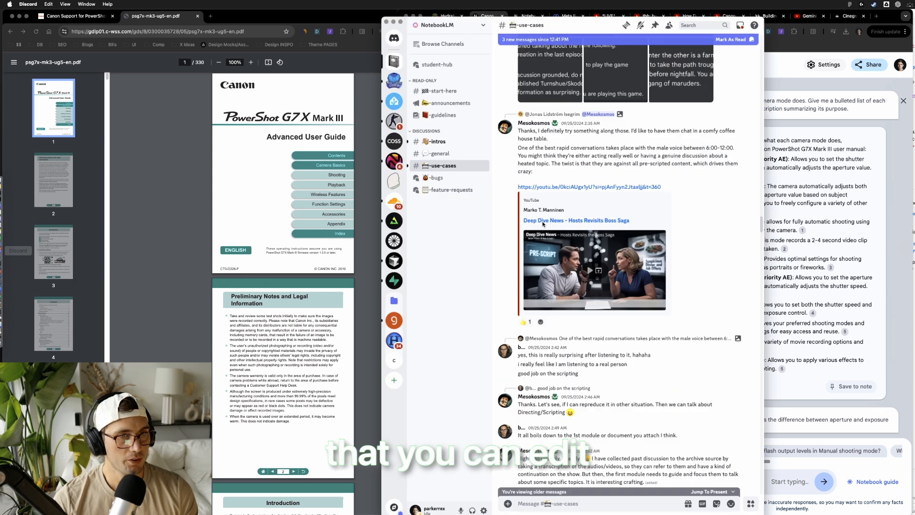
left_click_drag(766, 104, 903, 110)
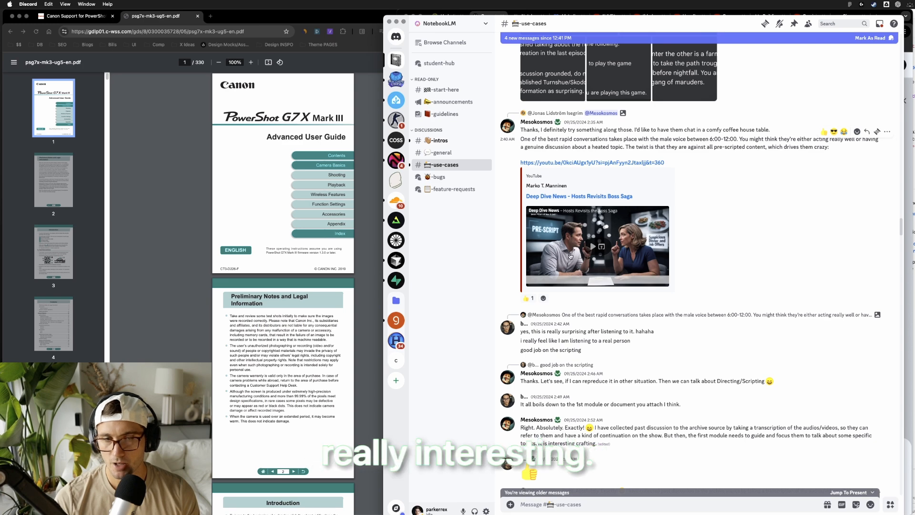
Step: Browse older messages in the use-cases channel for examples of how people use NotebookLM
scroll(681, 238, "up", 8)
scroll(631, 274, "up", 15)
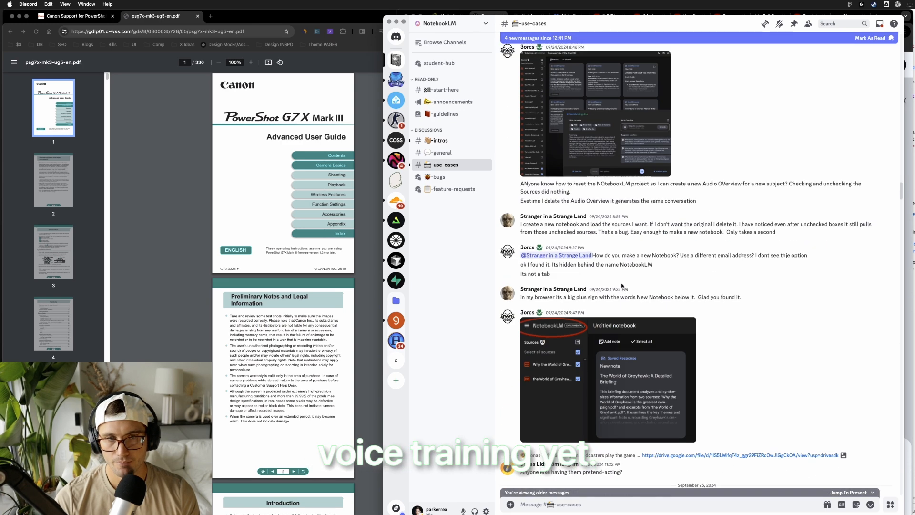
scroll(592, 314, "up", 15)
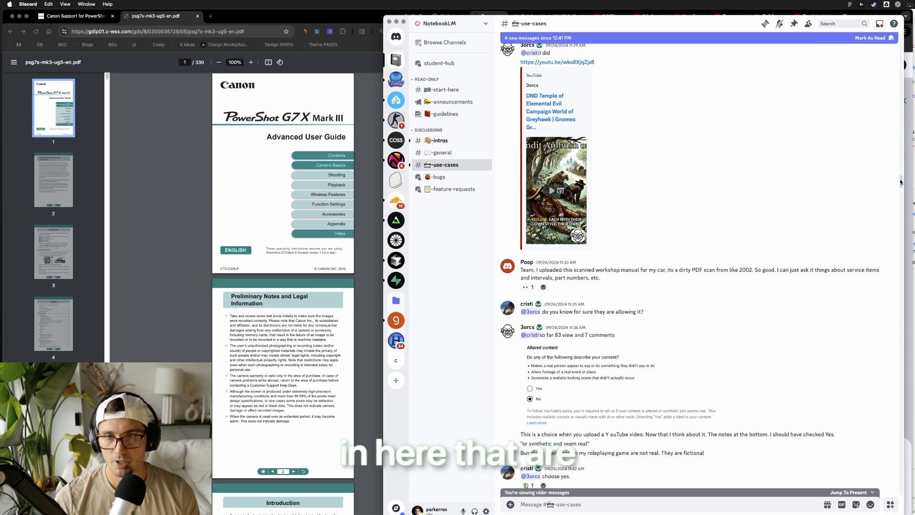
left_click_drag(900, 182, 899, 70)
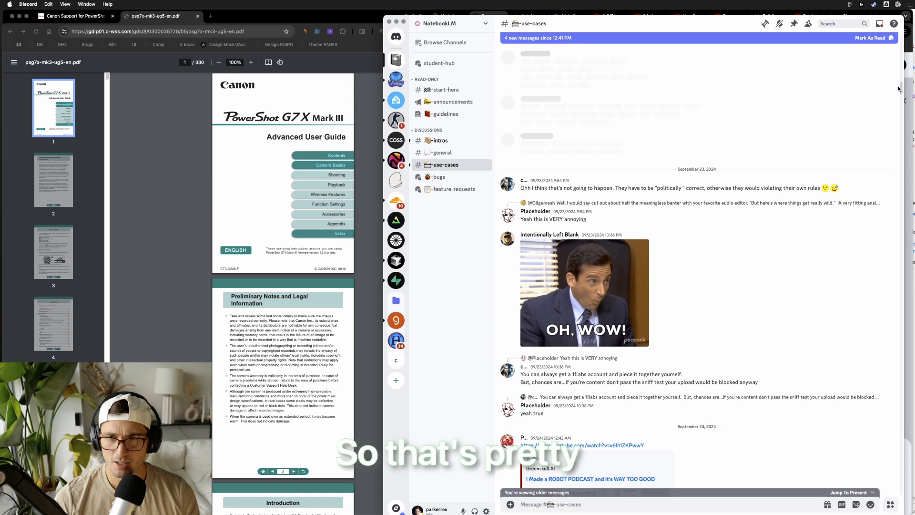
scroll(532, 304, "down", 5)
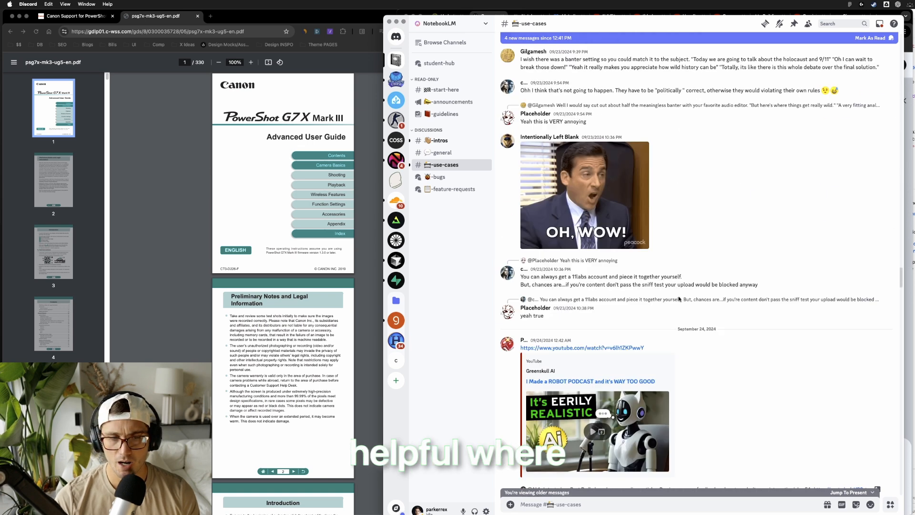
scroll(533, 304, "down", 4)
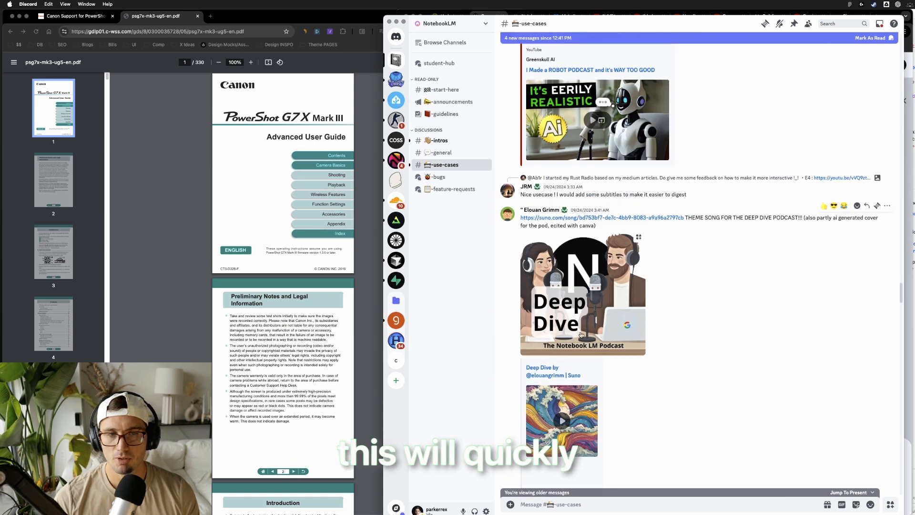